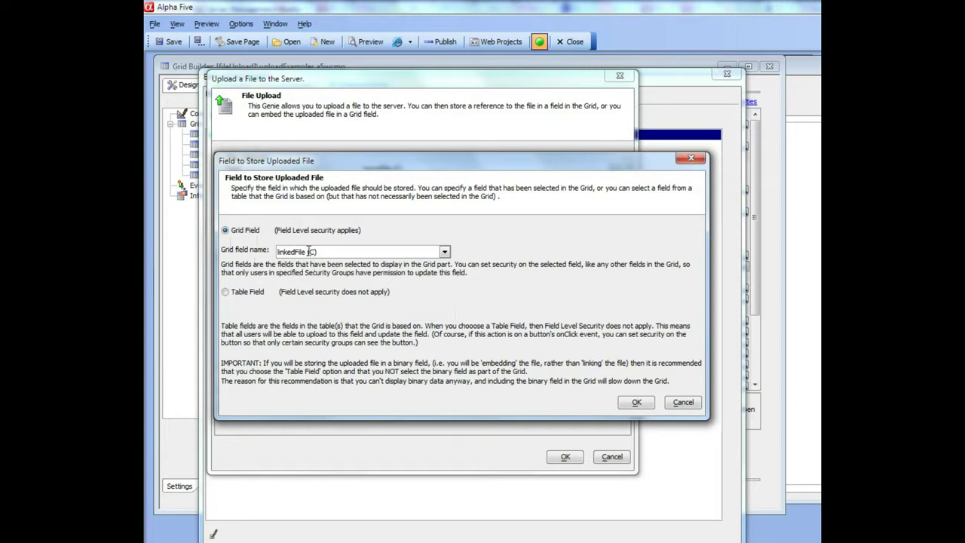
Accept linkedFile (C) as the grid field for the uploaded file and clear the allowed file extensions
{"action": "left_click_drag", "start_coordinate": [307, 251], "coordinate": [324, 253]}
{"action": "left_click", "coordinate": [636, 403]}
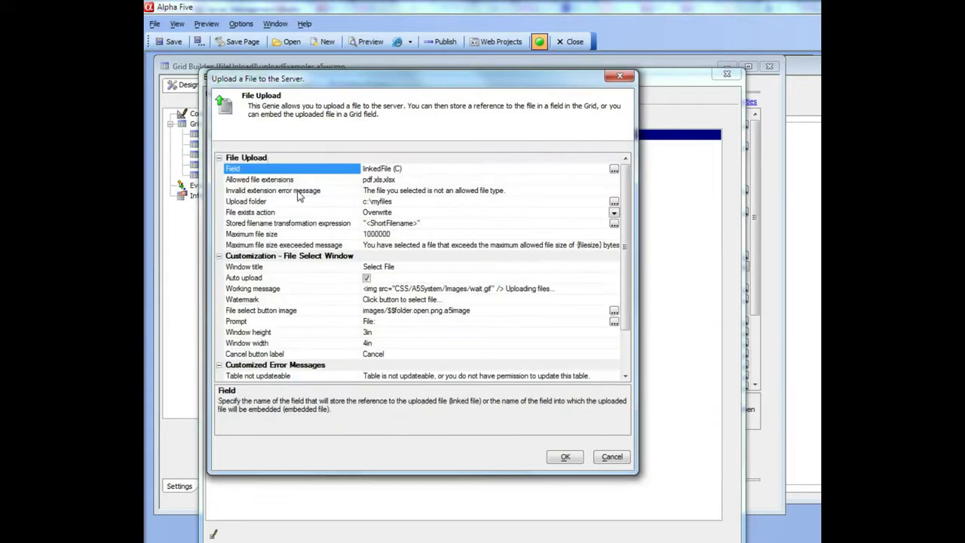
{"action": "left_click", "coordinate": [300, 181]}
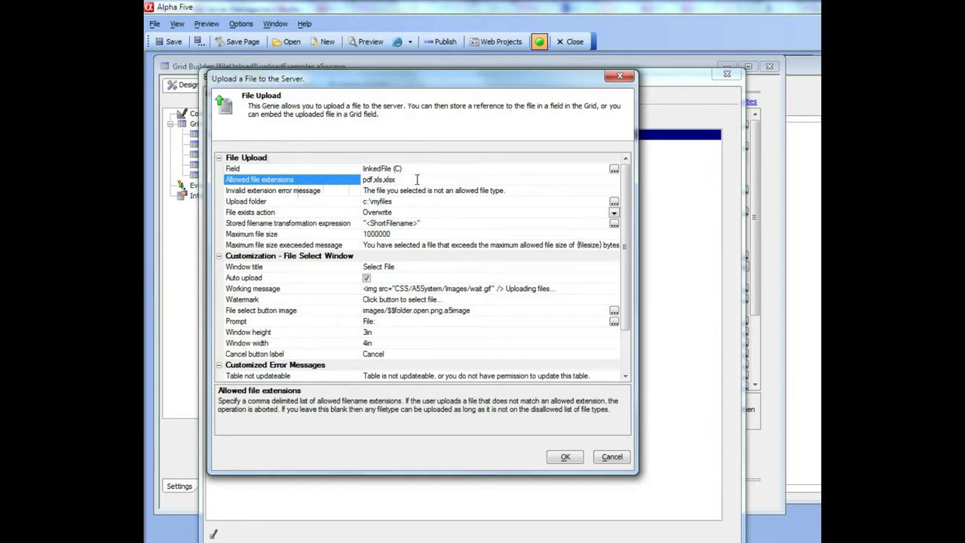
{"action": "left_click_drag", "start_coordinate": [415, 180], "coordinate": [350, 186]}
{"action": "key", "text": "Delete"}
{"action": "left_click", "coordinate": [345, 192]}
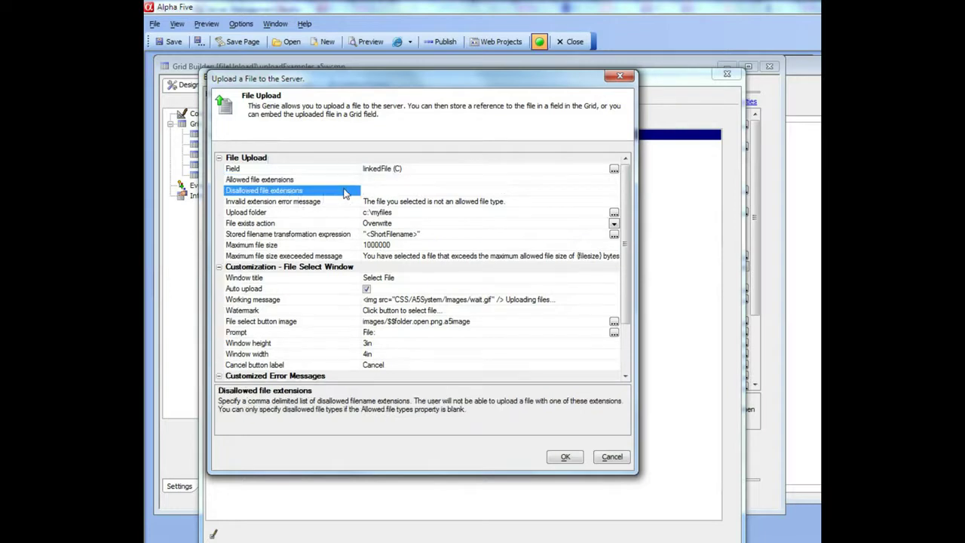
Review the invalid extension error message, the upload folder and the available file exists actions
{"action": "left_click", "coordinate": [275, 204]}
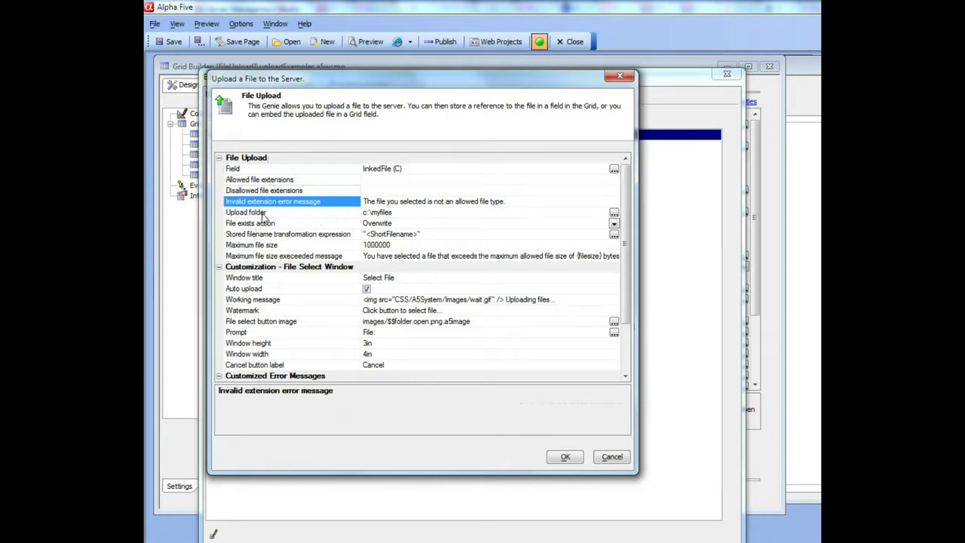
{"action": "left_click", "coordinate": [299, 214]}
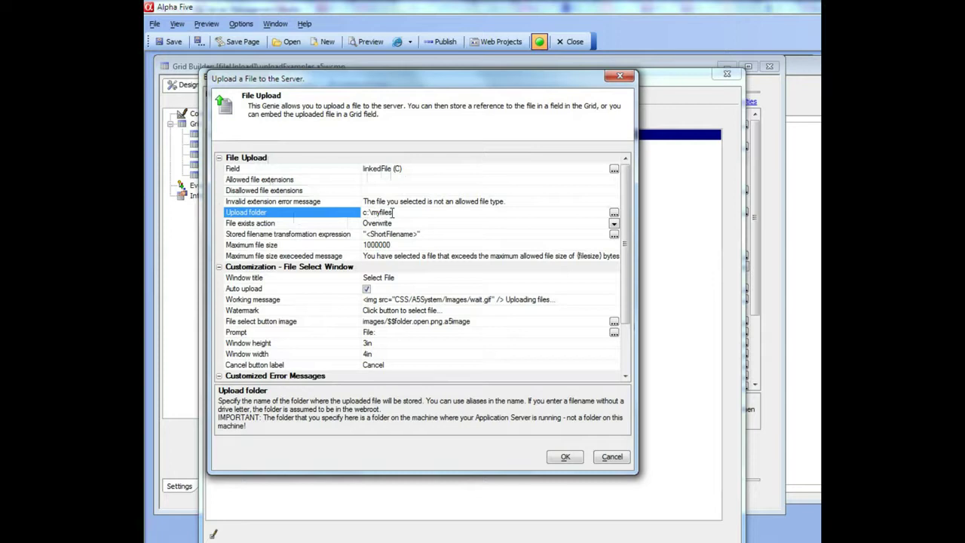
{"action": "left_click", "coordinate": [329, 225]}
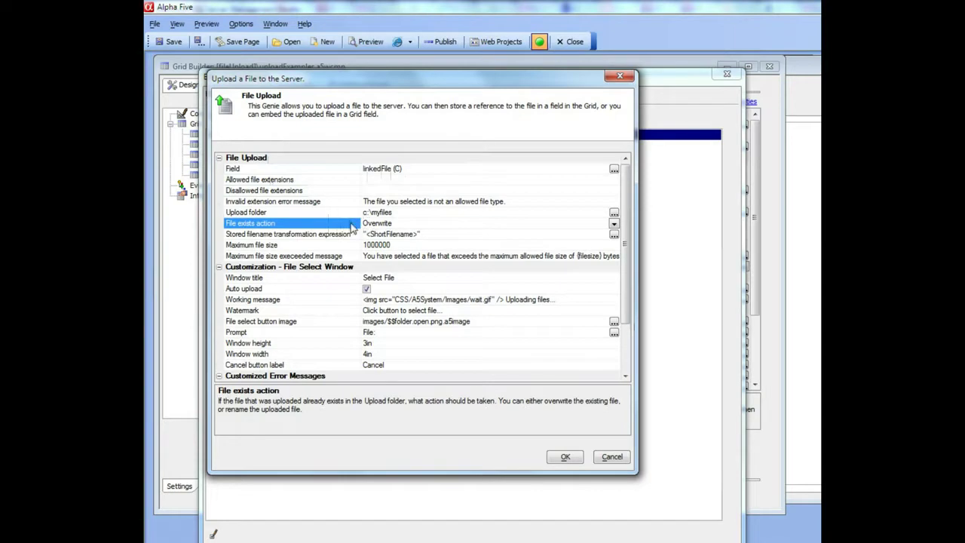
{"action": "left_click", "coordinate": [614, 224]}
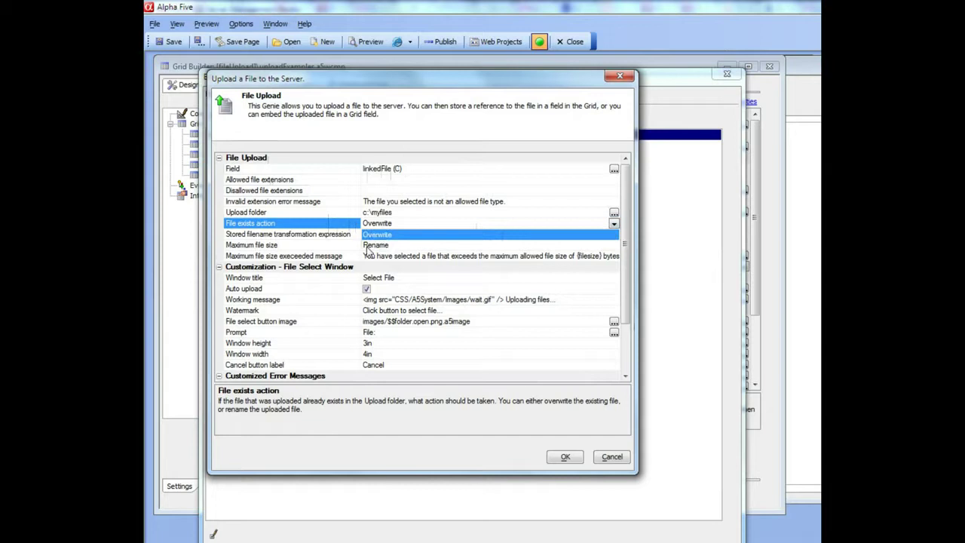
{"action": "left_click", "coordinate": [329, 226]}
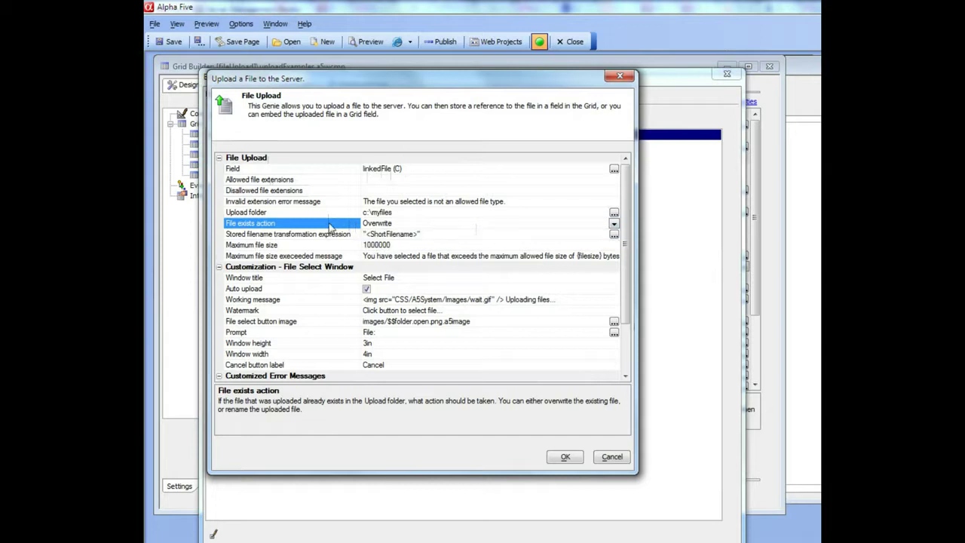
Open the stored filename transformation expression for editing and read the help on transformation expressions
{"action": "left_click", "coordinate": [331, 234]}
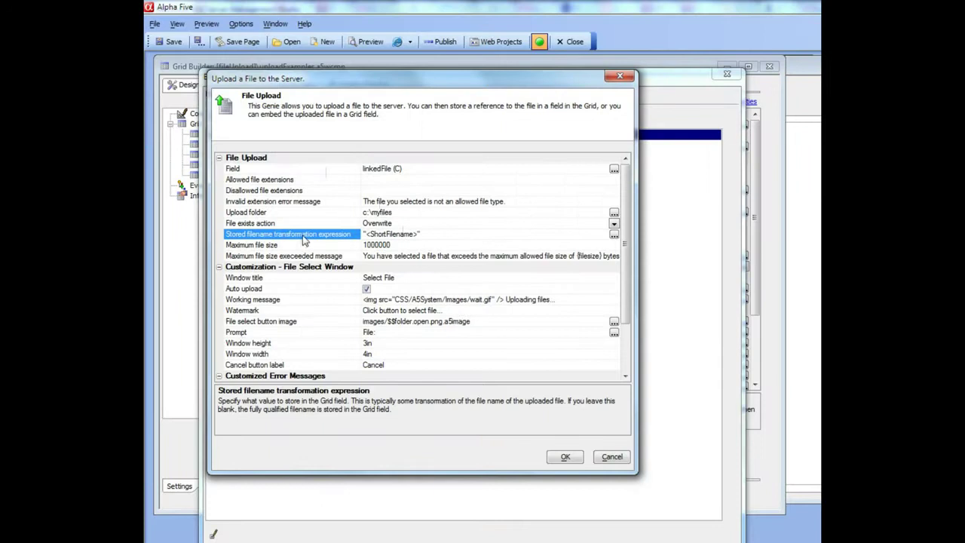
{"action": "left_click_drag", "start_coordinate": [429, 234], "coordinate": [362, 234]}
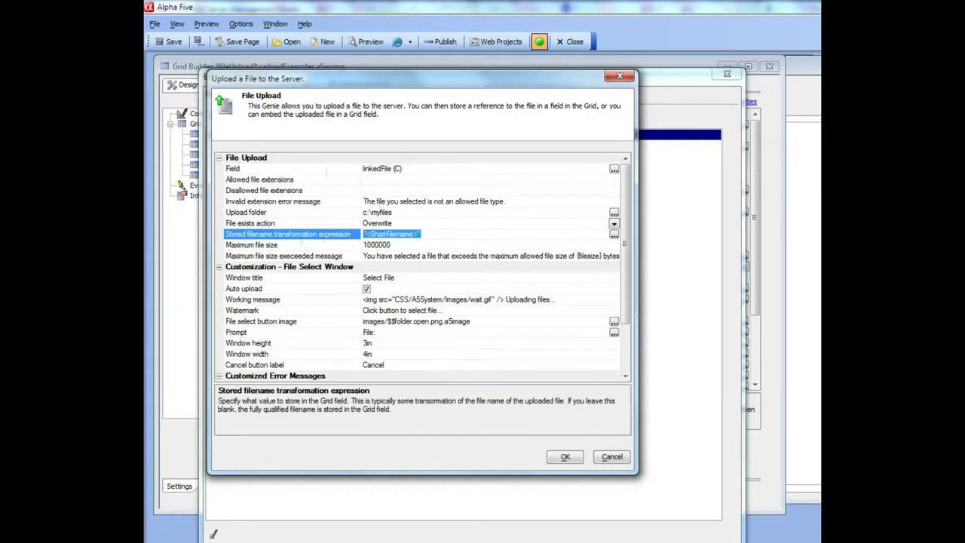
{"action": "left_click", "coordinate": [614, 235]}
{"action": "left_click_drag", "start_coordinate": [609, 162], "coordinate": [427, 169]}
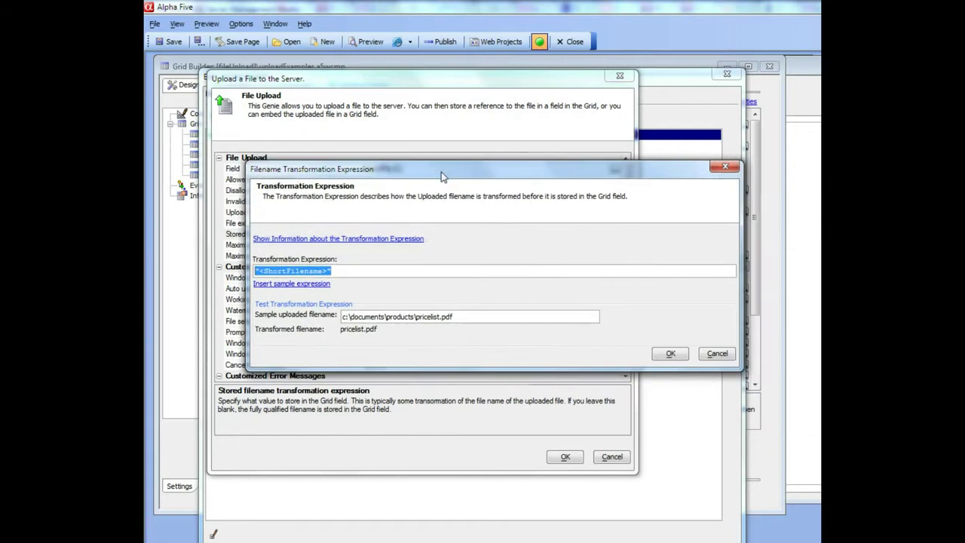
{"action": "left_click", "coordinate": [331, 239]}
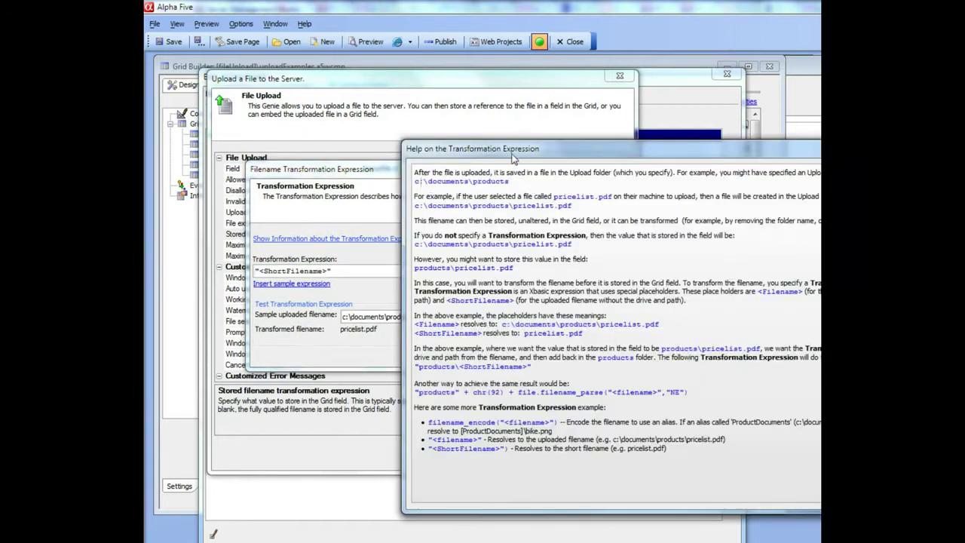
{"action": "left_click_drag", "start_coordinate": [512, 153], "coordinate": [368, 125]}
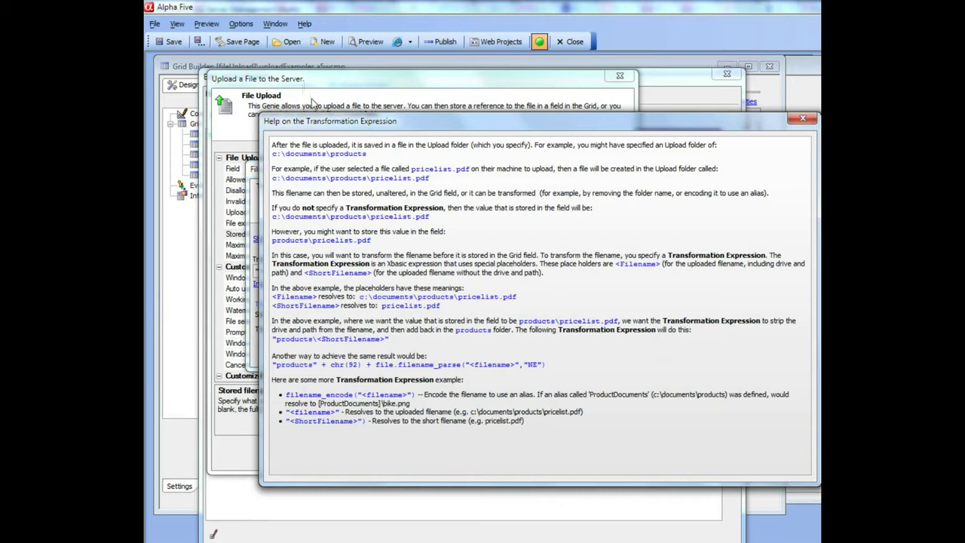
{"action": "left_click_drag", "start_coordinate": [407, 123], "coordinate": [350, 126]}
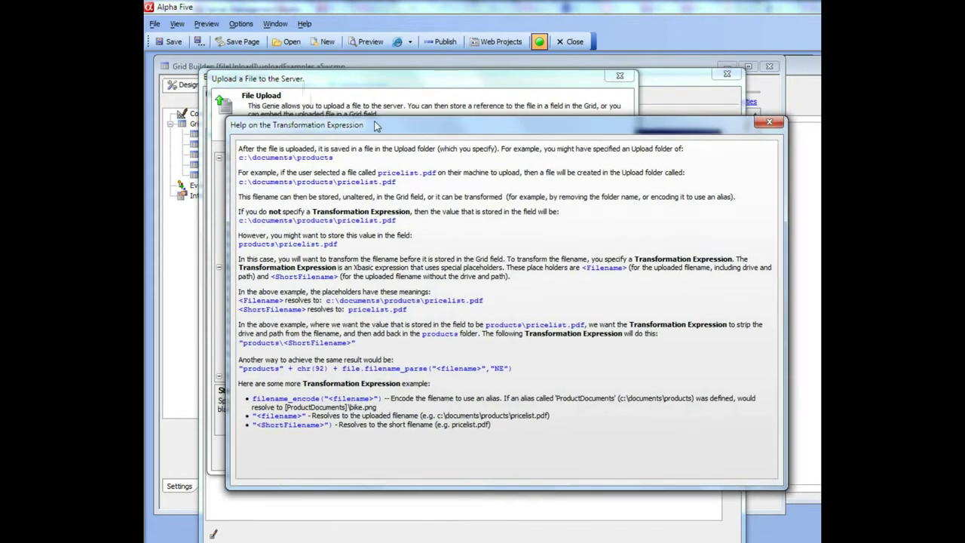
{"action": "left_click", "coordinate": [750, 123]}
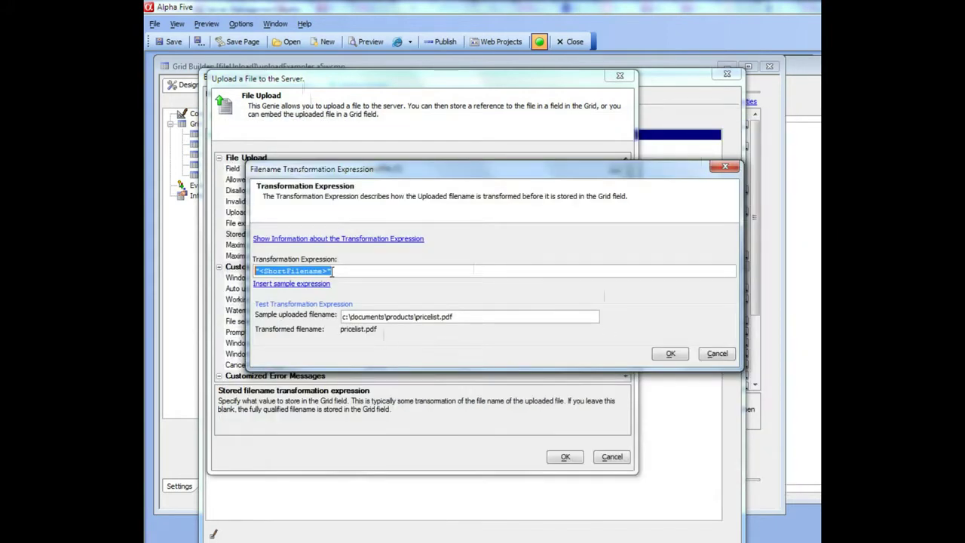
Examine the sample uploaded filename in the transformation test, then leave the expression editor without saving
{"action": "left_click", "coordinate": [717, 355]}
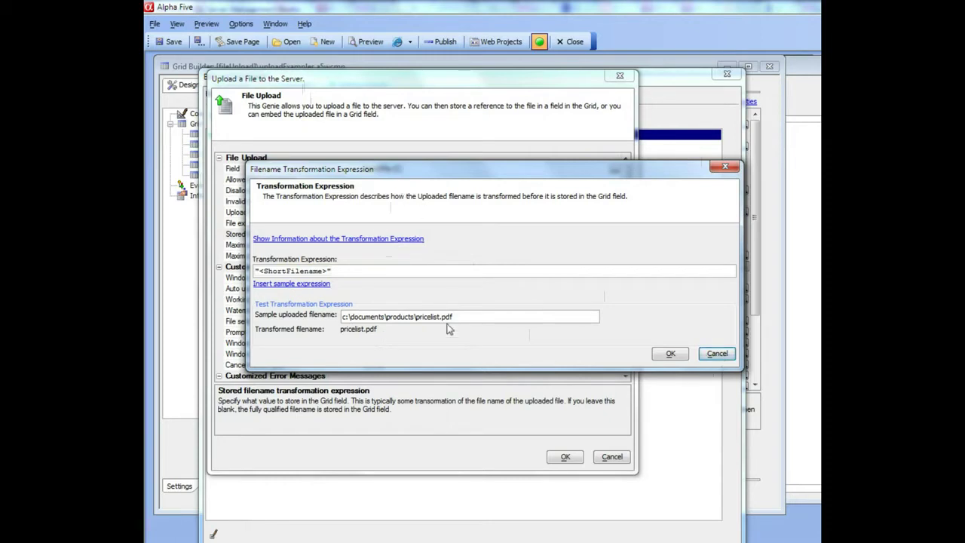
{"action": "left_click_drag", "start_coordinate": [463, 317], "coordinate": [321, 309]}
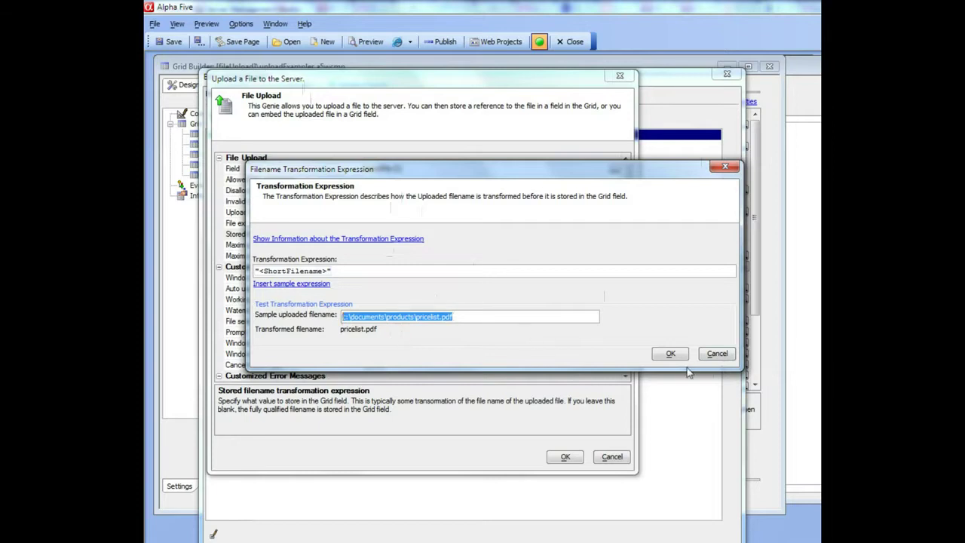
{"action": "left_click", "coordinate": [717, 353]}
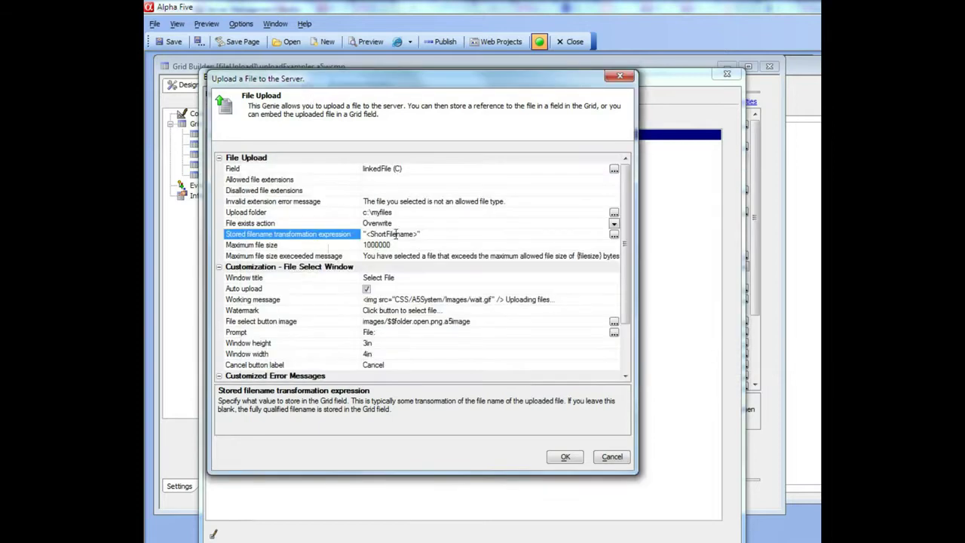
{"action": "left_click_drag", "start_coordinate": [417, 235], "coordinate": [368, 239]}
Review the maximum file size, its exceeded message, and the file select window and error message customizations
{"action": "left_click", "coordinate": [293, 246]}
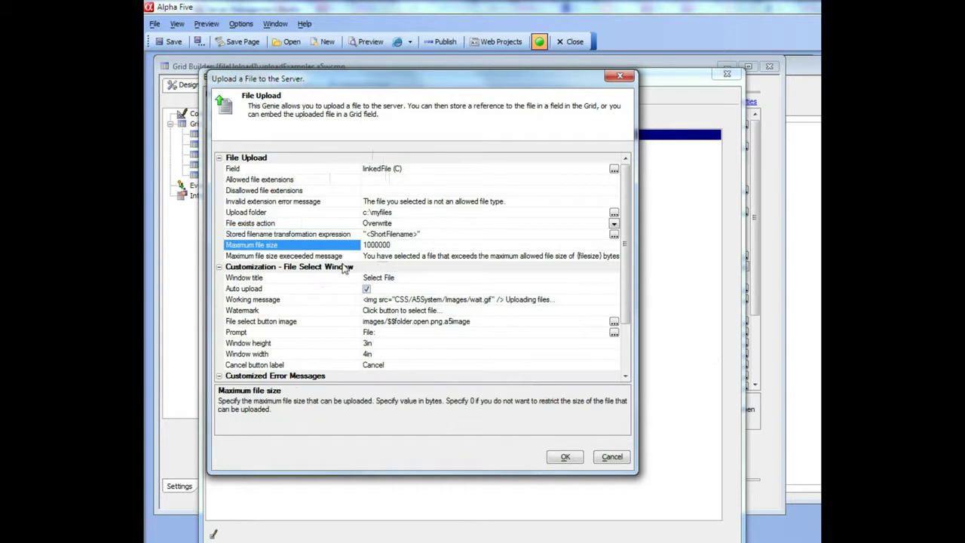
{"action": "left_click", "coordinate": [332, 257]}
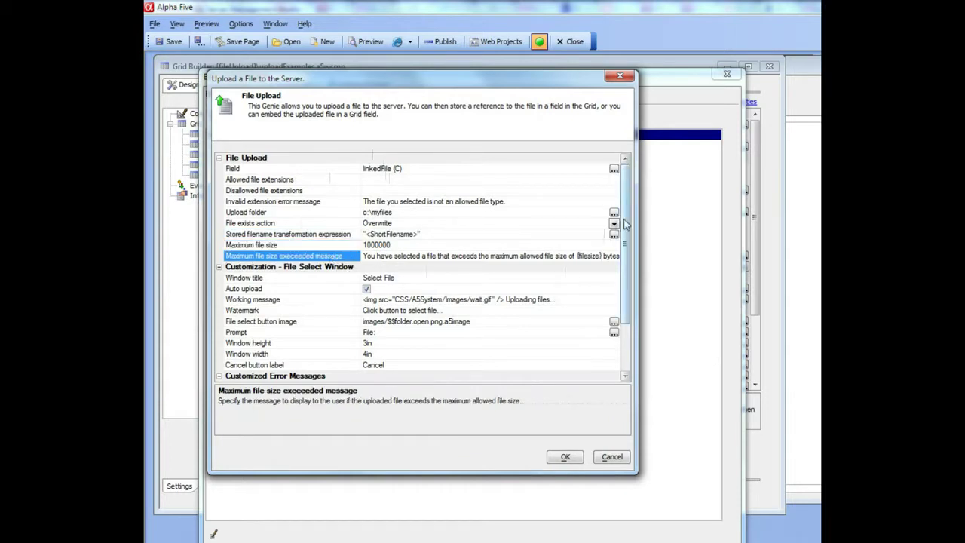
{"action": "scroll", "coordinate": [624, 245], "scroll_direction": "down", "scroll_amount": 2}
{"action": "scroll", "coordinate": [624, 245], "scroll_direction": "down", "scroll_amount": 2}
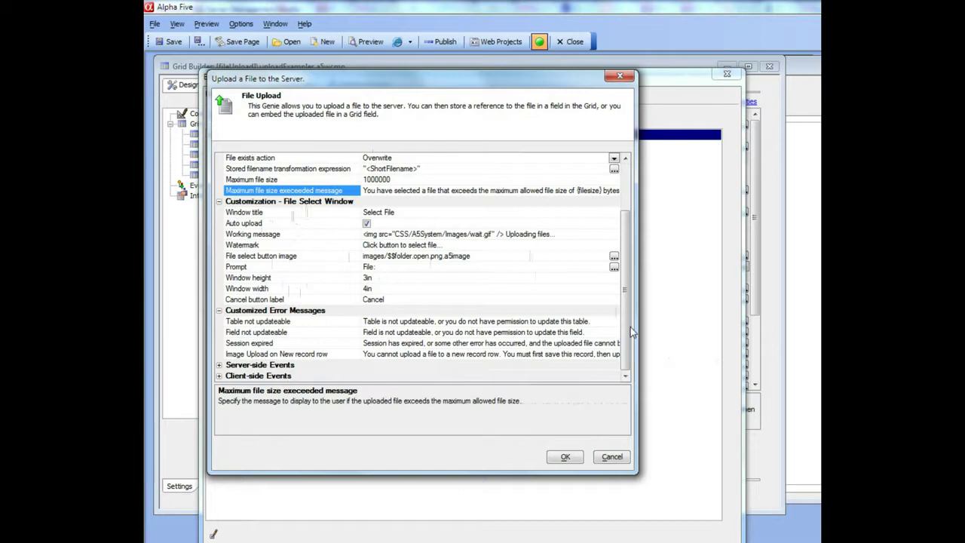
{"action": "left_click_drag", "start_coordinate": [626, 331], "coordinate": [624, 281]}
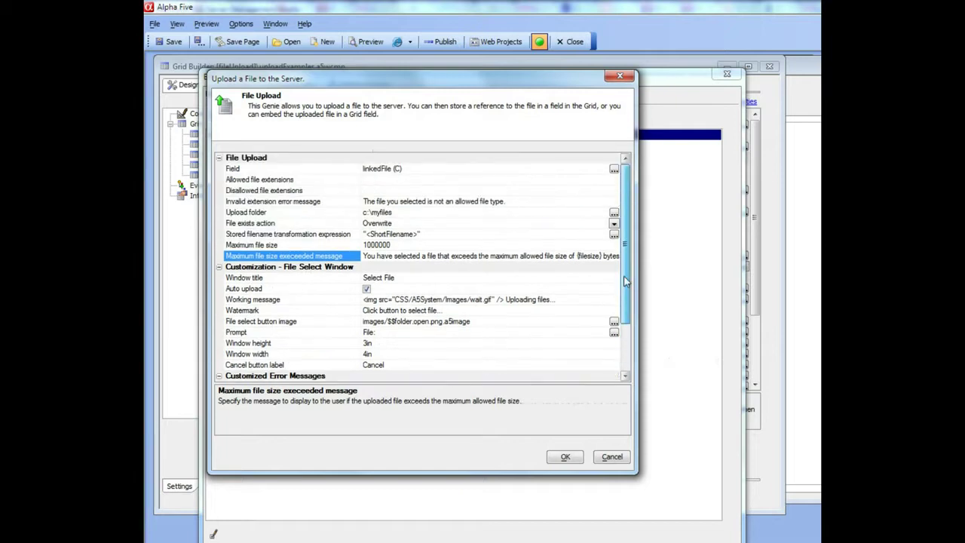
{"action": "scroll", "coordinate": [625, 280], "scroll_direction": "down", "scroll_amount": 2}
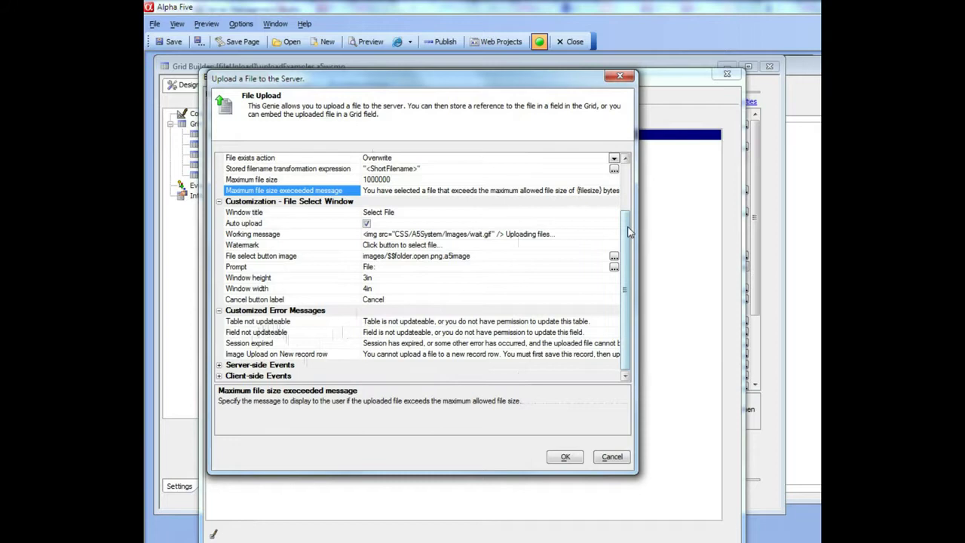
Expand the server-side and client-side events and examine their before upload and after upload properties
{"action": "left_click", "coordinate": [218, 366]}
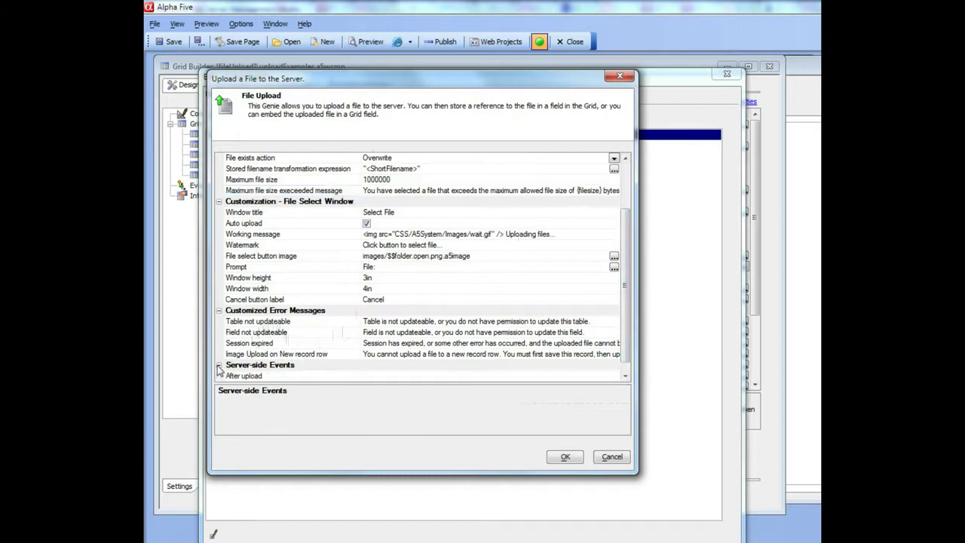
{"action": "scroll", "coordinate": [624, 264], "scroll_direction": "down", "scroll_amount": 1}
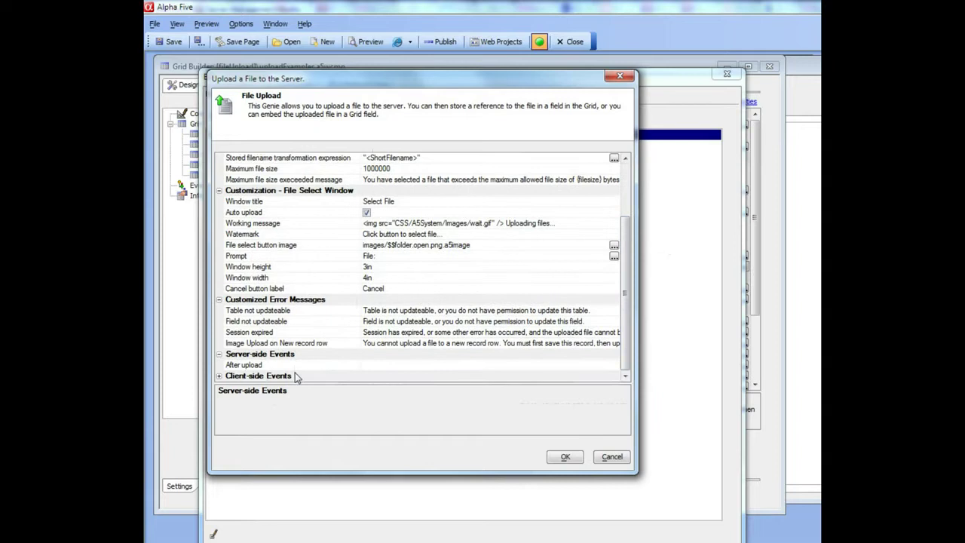
{"action": "left_click", "coordinate": [251, 366]}
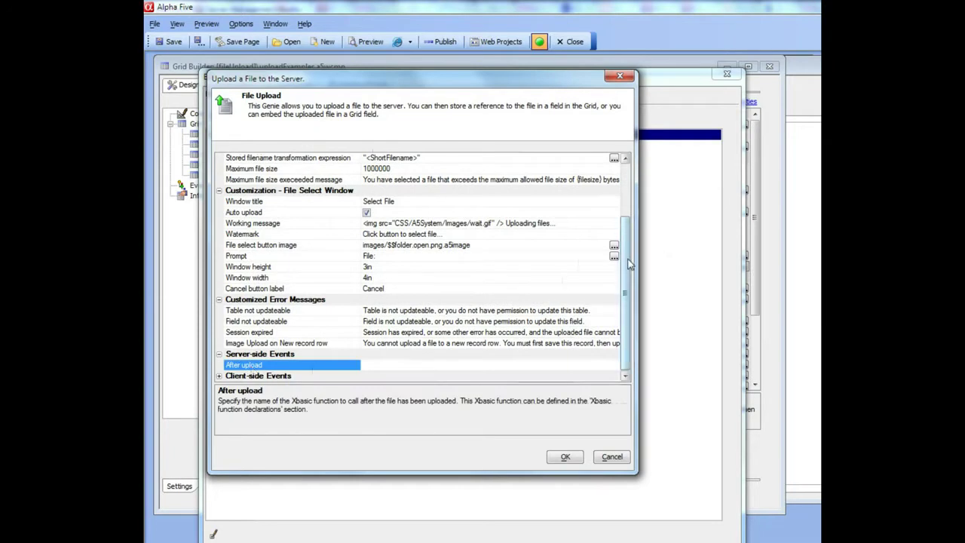
{"action": "left_click", "coordinate": [221, 378]}
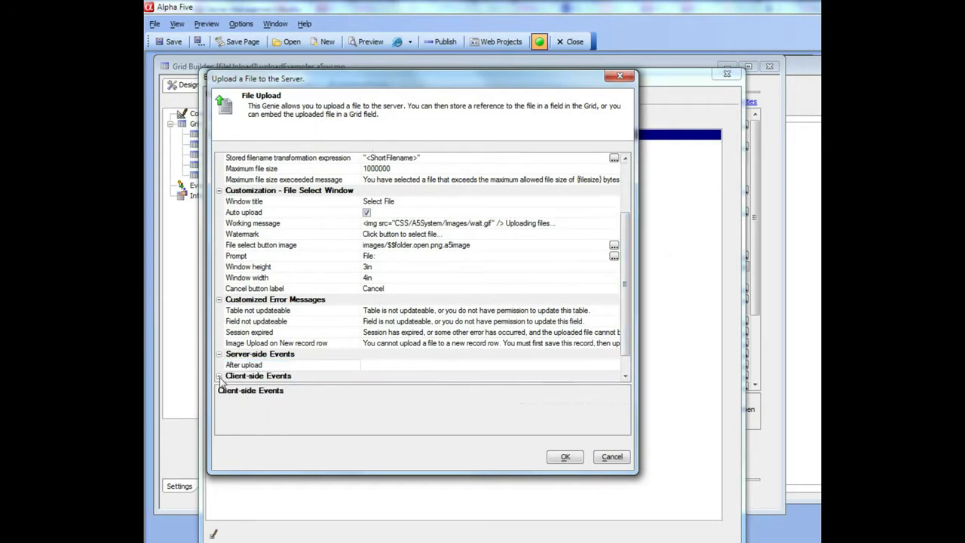
{"action": "left_click", "coordinate": [244, 367]}
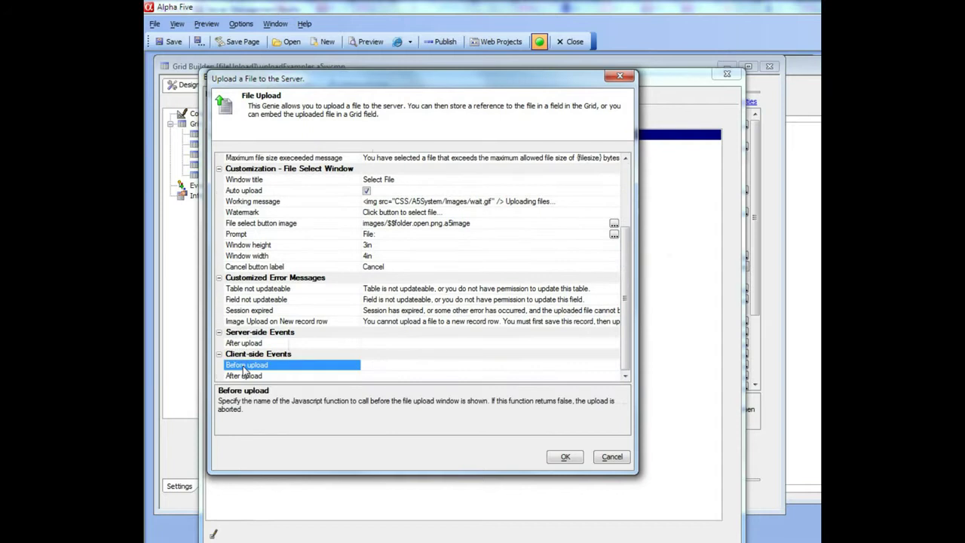
{"action": "left_click", "coordinate": [254, 376]}
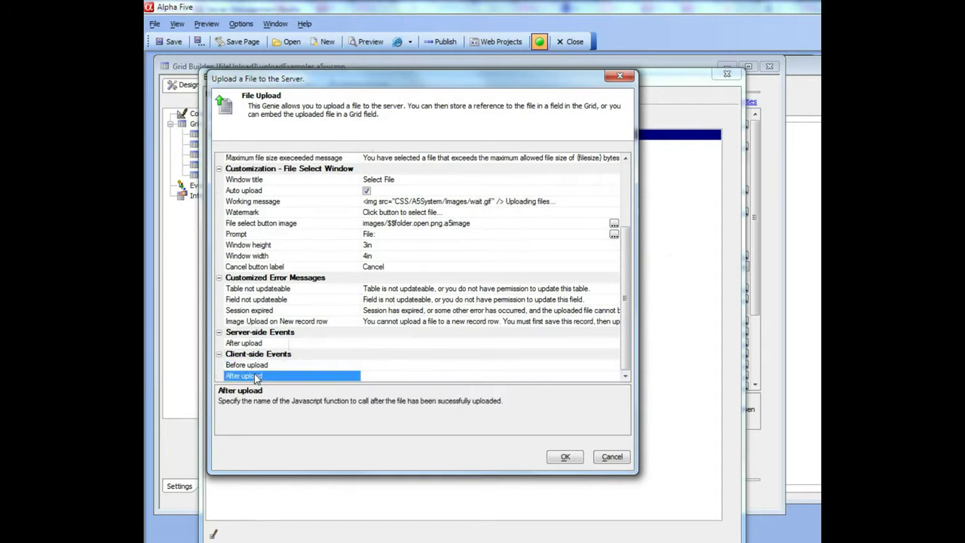
{"action": "left_click", "coordinate": [257, 367]}
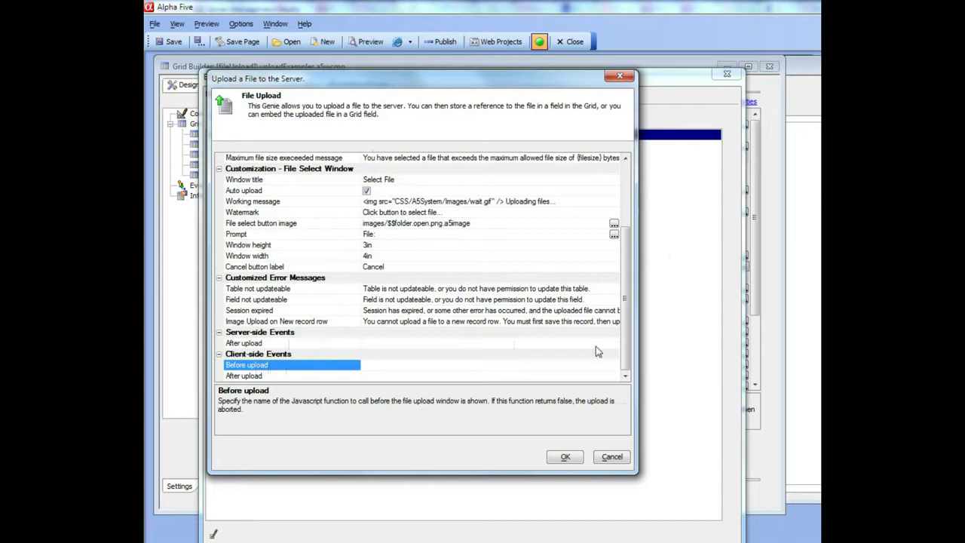
Examine the working message property in the file select window customization
{"action": "scroll", "coordinate": [623, 359], "scroll_direction": "up", "scroll_amount": 2}
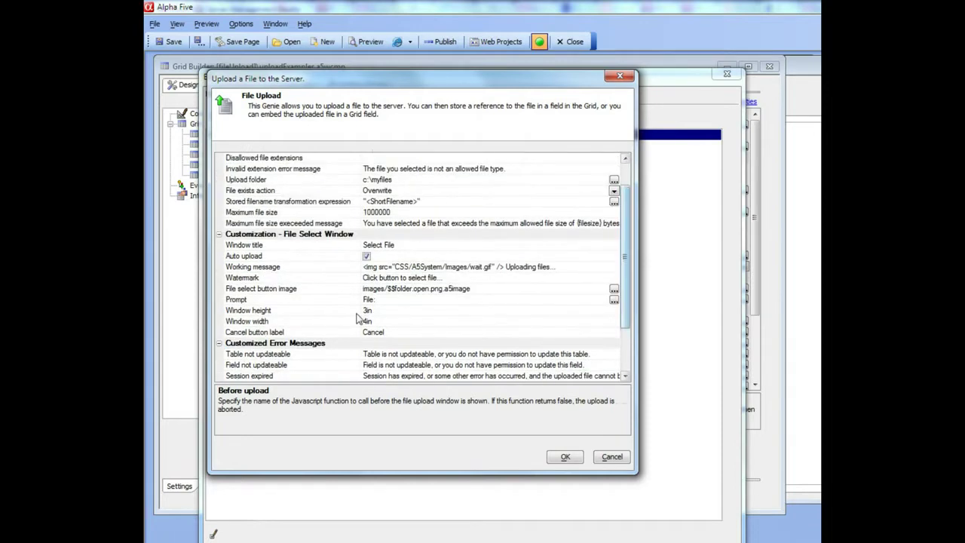
{"action": "left_click", "coordinate": [299, 269]}
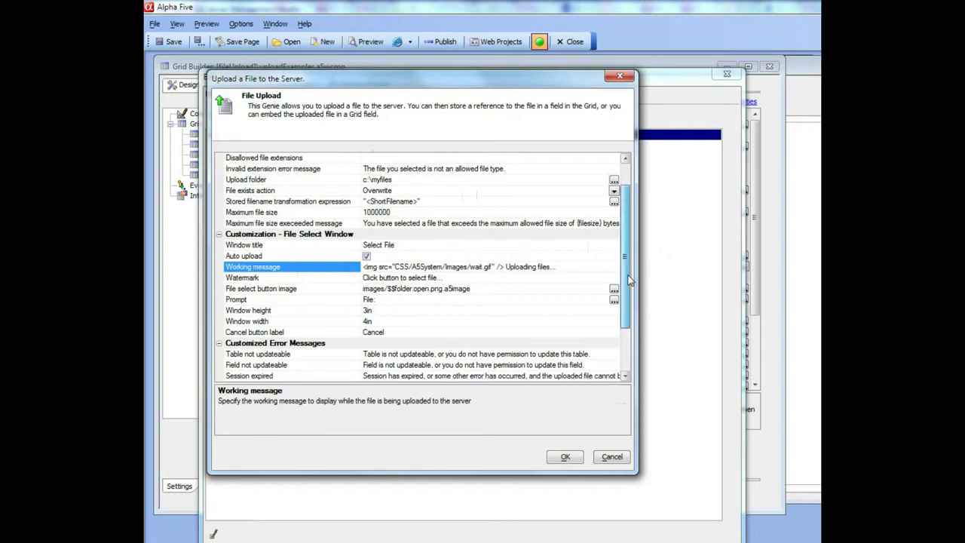
{"action": "scroll", "coordinate": [629, 280], "scroll_direction": "up", "scroll_amount": 1}
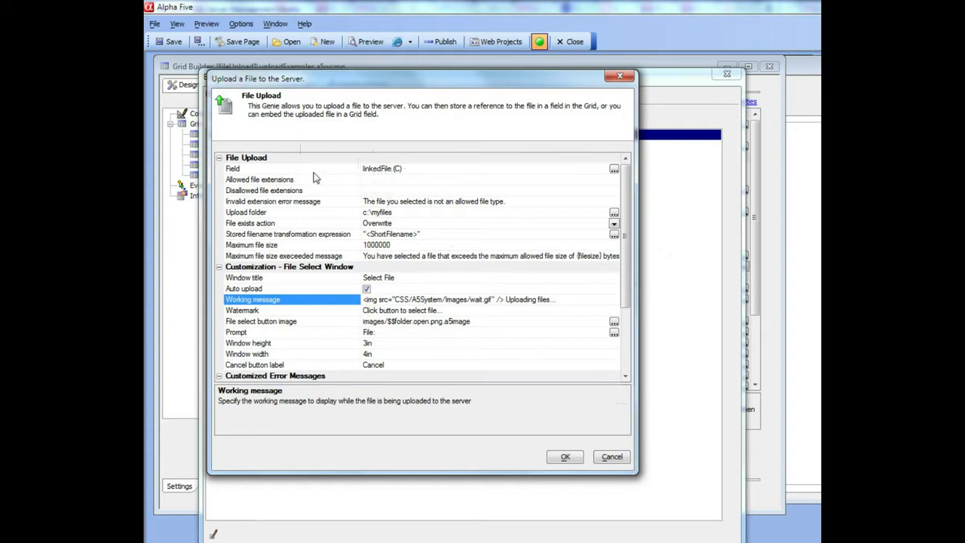
Discard the changes to the File Upload action and its onClick event, and select the [Button].2 grid field
{"action": "left_click", "coordinate": [609, 457]}
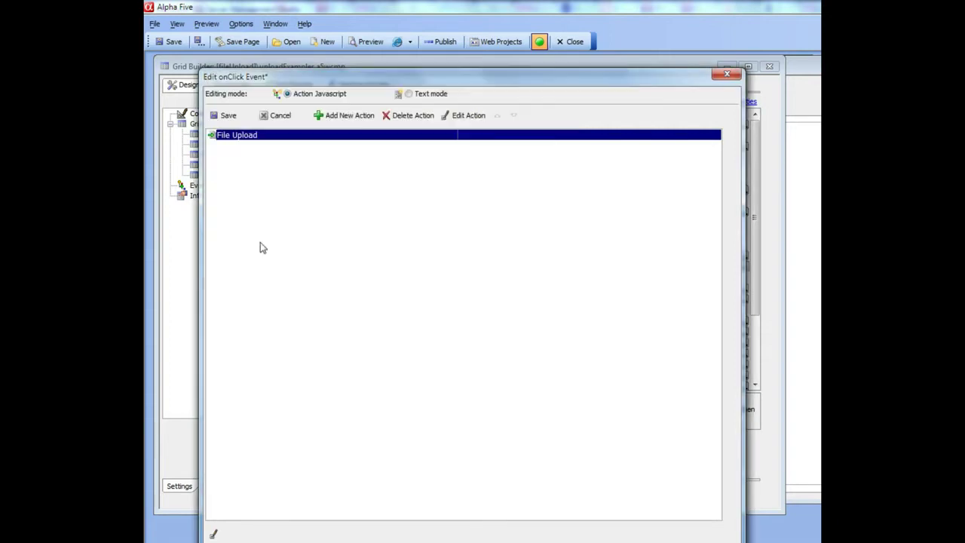
{"action": "left_click", "coordinate": [273, 116]}
{"action": "left_click", "coordinate": [411, 156]}
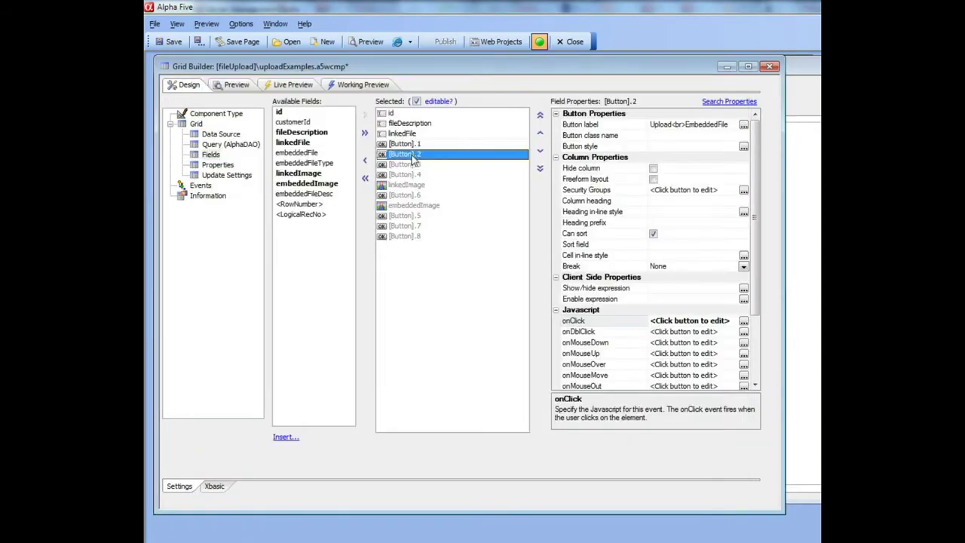
Open the File Upload action in the onClick event of the embedded file upload button for editing
{"action": "left_click", "coordinate": [743, 321]}
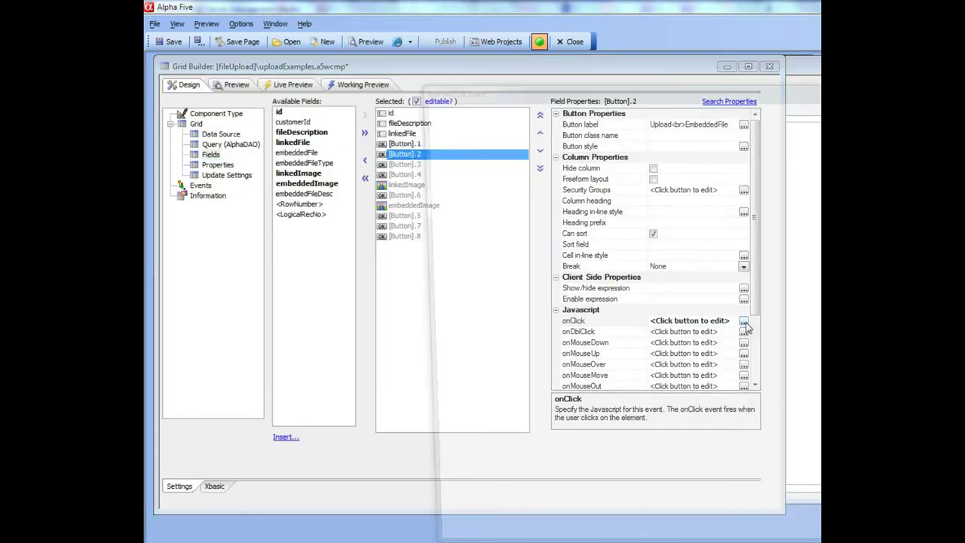
{"action": "left_click_drag", "start_coordinate": [610, 88], "coordinate": [392, 88]}
{"action": "left_click", "coordinate": [473, 125]}
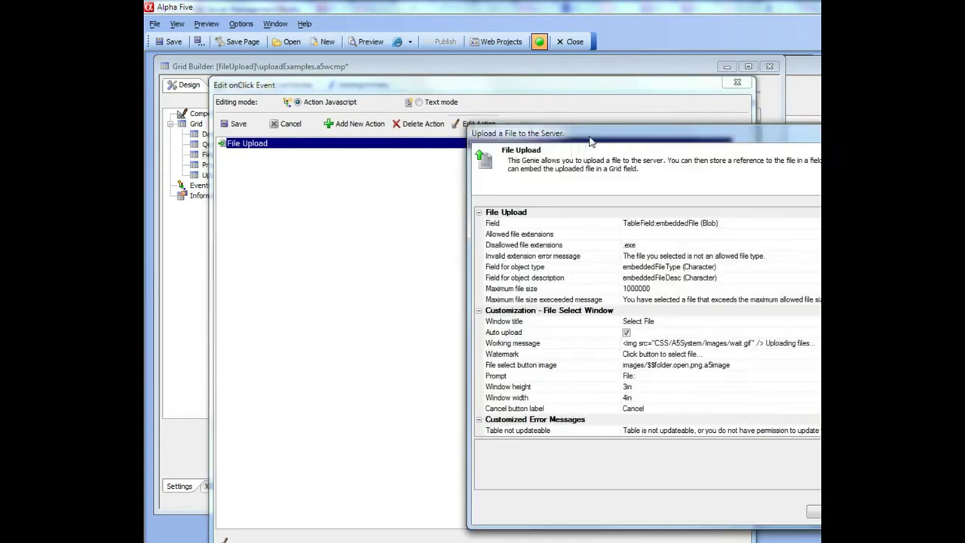
{"action": "left_click_drag", "start_coordinate": [590, 141], "coordinate": [361, 107]}
Examine the setting for the field that stores the uploaded file and accept it as is
{"action": "left_click", "coordinate": [273, 190]}
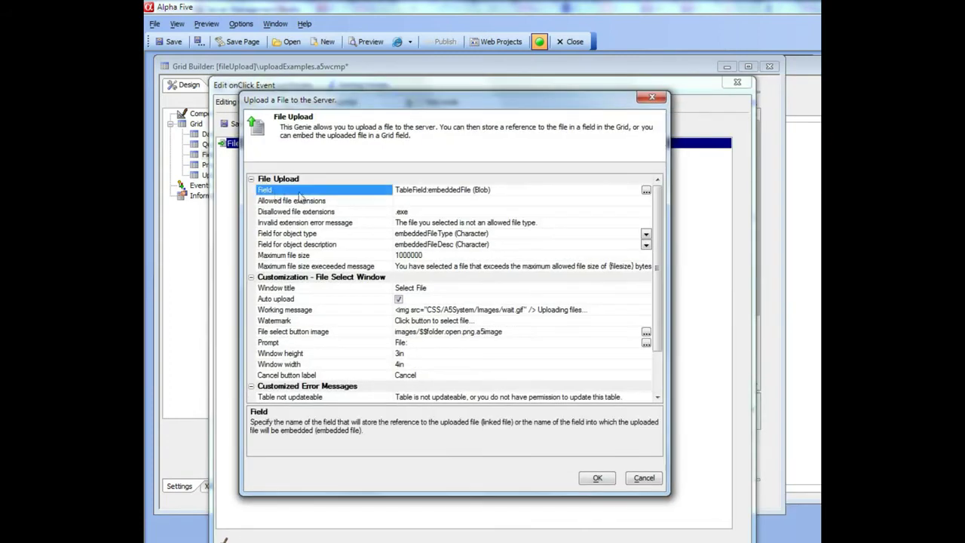
{"action": "left_click", "coordinate": [646, 191]}
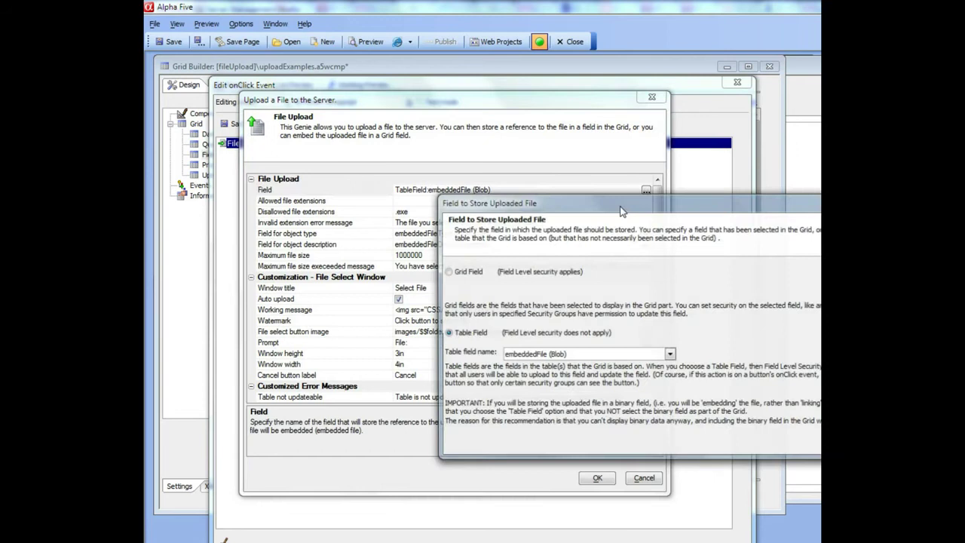
{"action": "left_click_drag", "start_coordinate": [608, 208], "coordinate": [440, 135]}
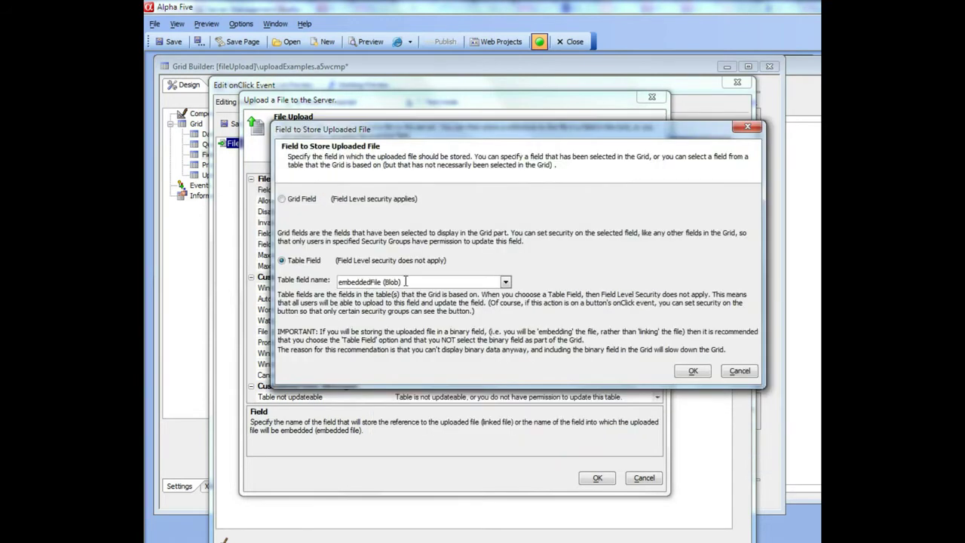
{"action": "left_click", "coordinate": [692, 373]}
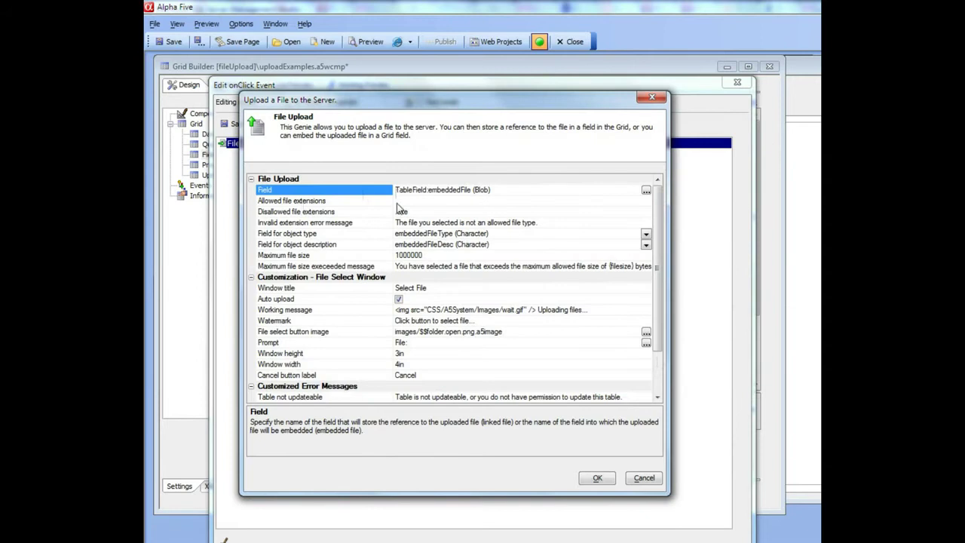
Examine the field for object type and field for object description properties of the File Upload action
{"action": "left_click", "coordinate": [301, 237]}
{"action": "left_click", "coordinate": [305, 245]}
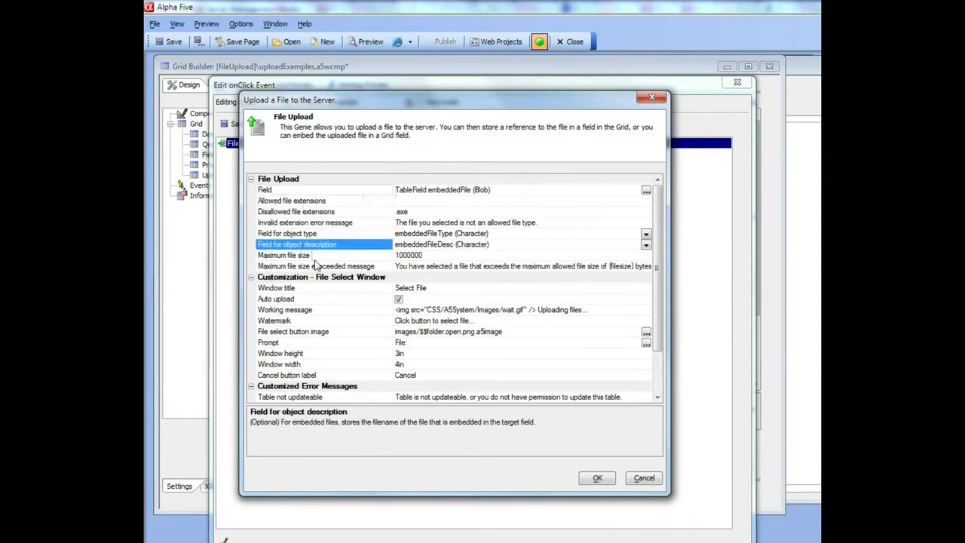
{"action": "left_click", "coordinate": [286, 235]}
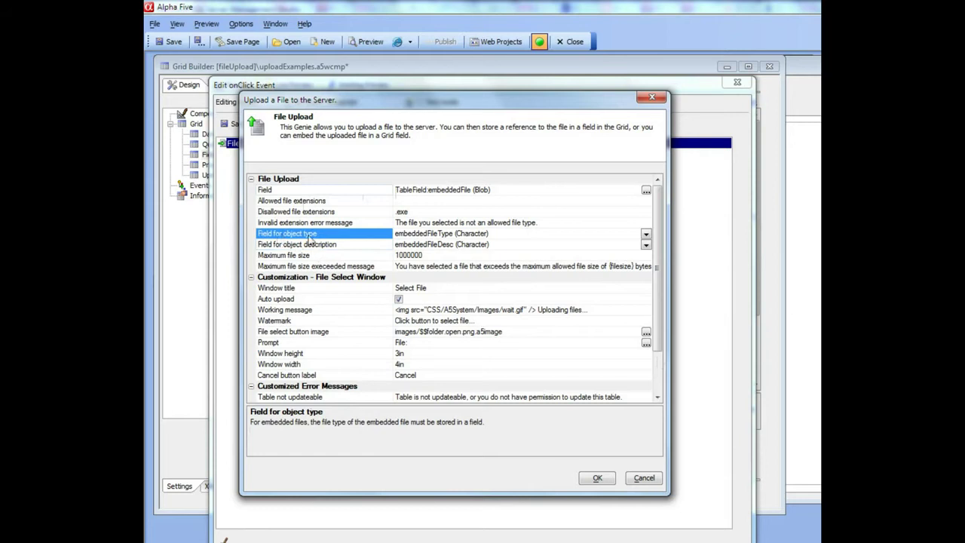